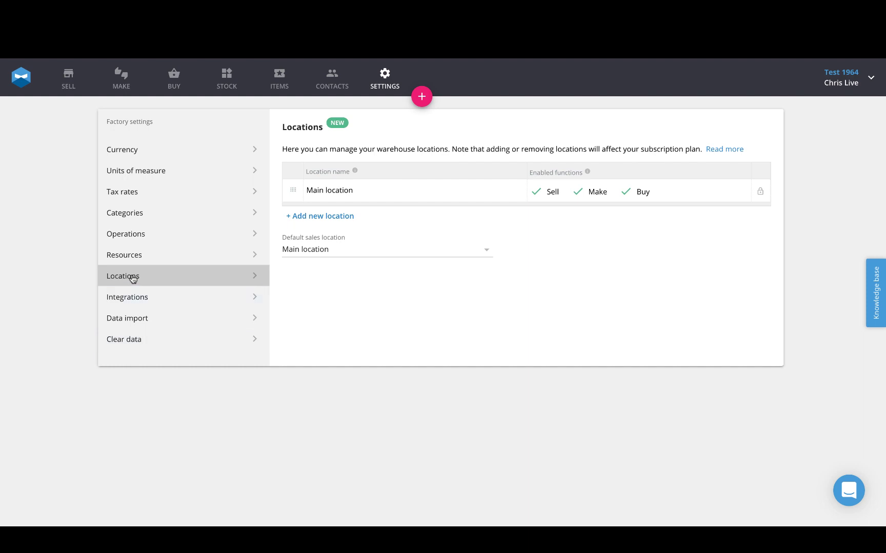
# - Add a new warehouse location named "Skateboard Manufacturer"
pyautogui.click(330, 220)
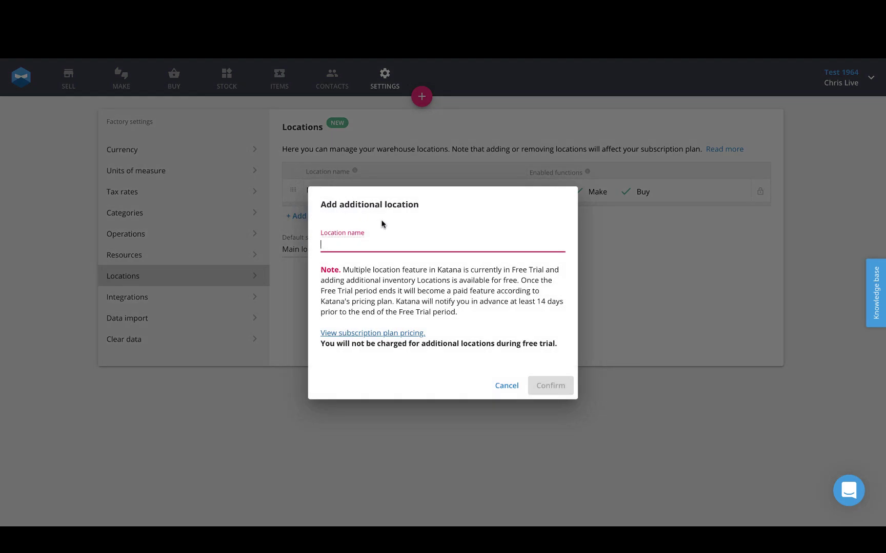
pyautogui.write('Skateboard')
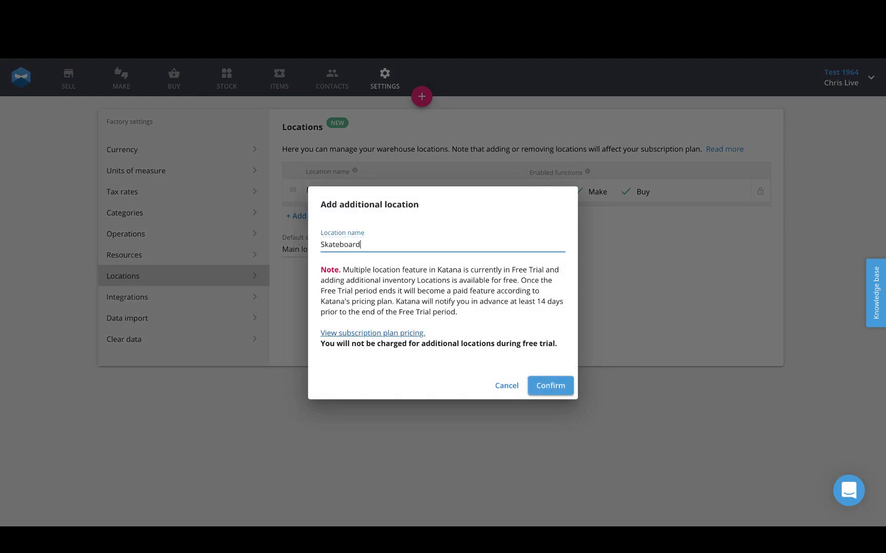
pyautogui.write(' Manufacturer')
pyautogui.click(543, 386)
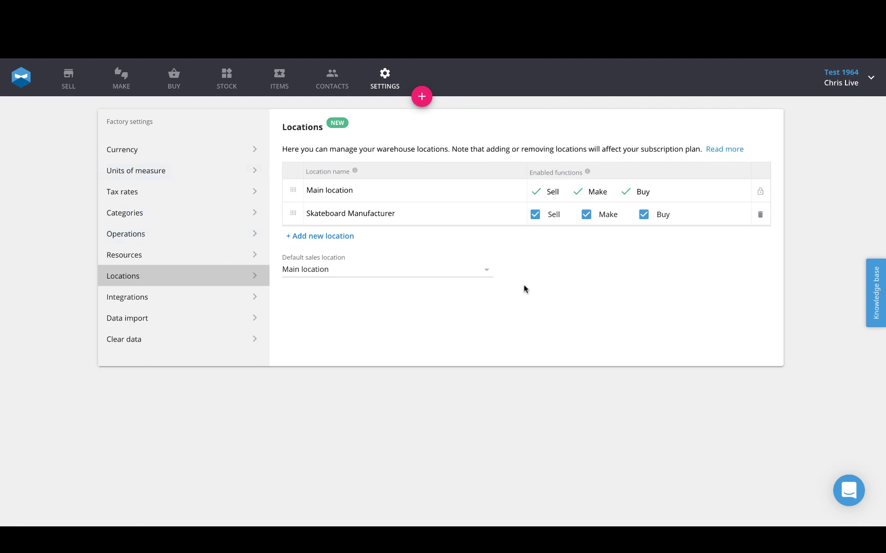
# - Review the open sales orders and inspect what the main location's stock of product 850A is committed to
pyautogui.click(65, 84)
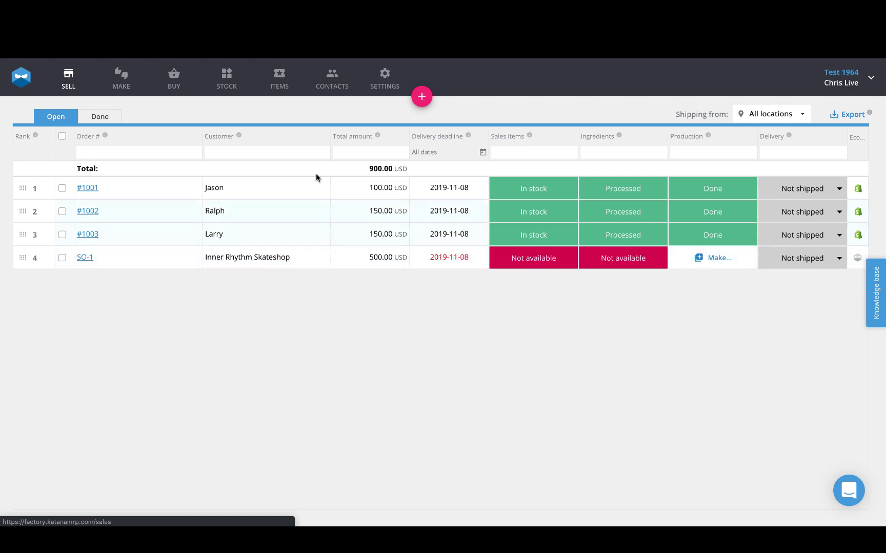
pyautogui.click(229, 84)
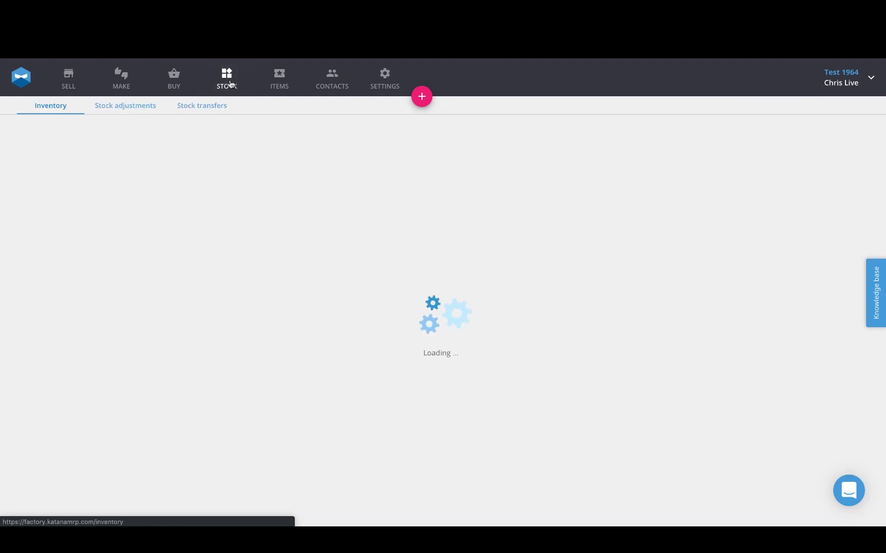
pyautogui.scroll(-1, 228, 193)
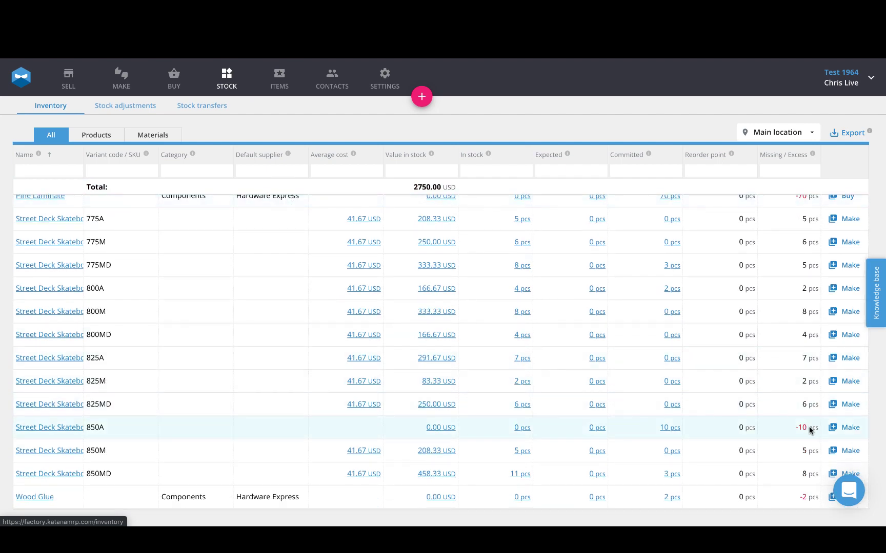
pyautogui.click(668, 428)
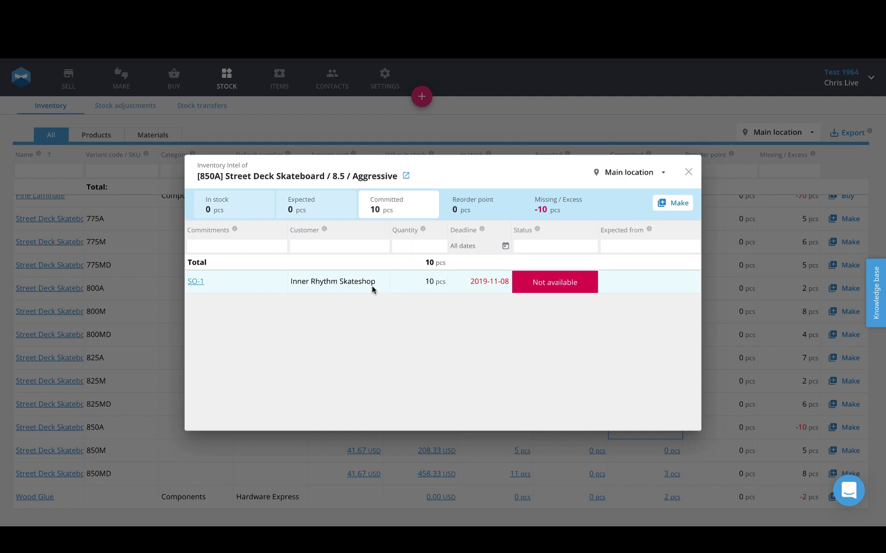
pyautogui.click(687, 175)
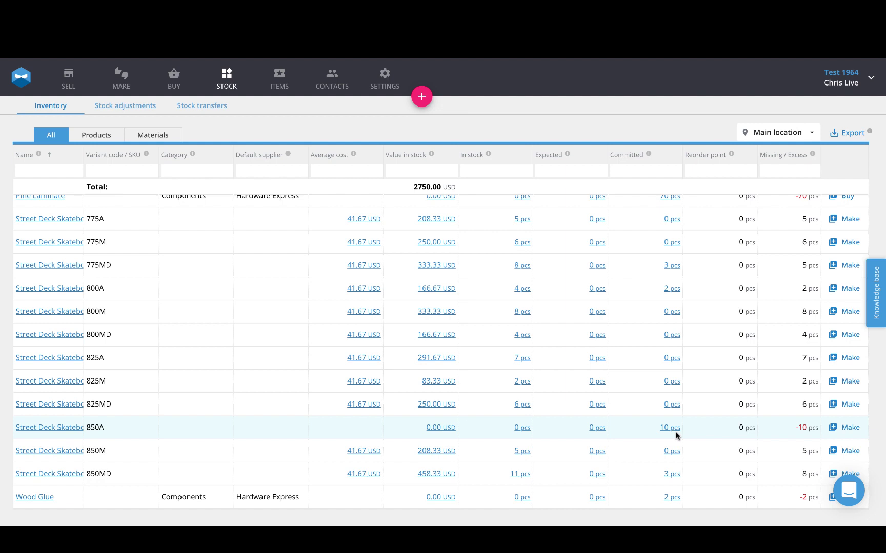
# - Create a manufacturing order for the missing 850A skateboards, open it and set its quantity to 100
pyautogui.click(850, 429)
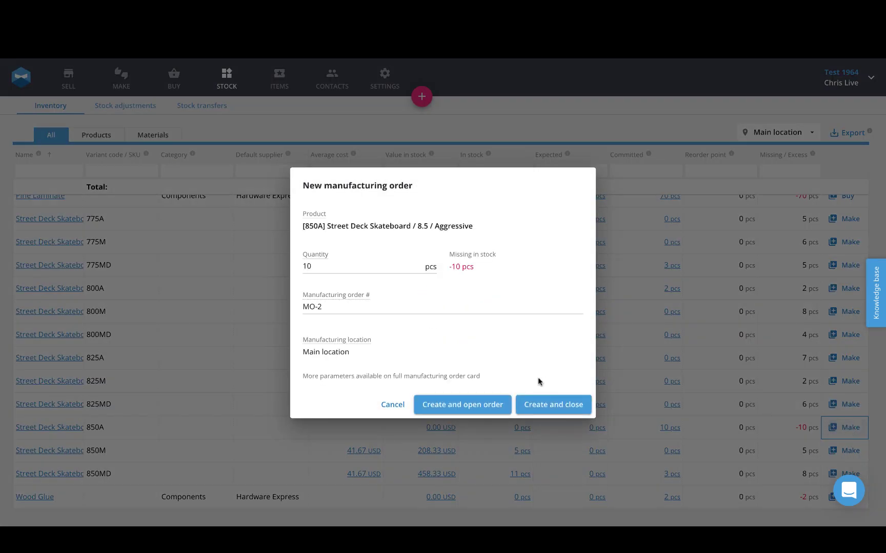
pyautogui.click(483, 406)
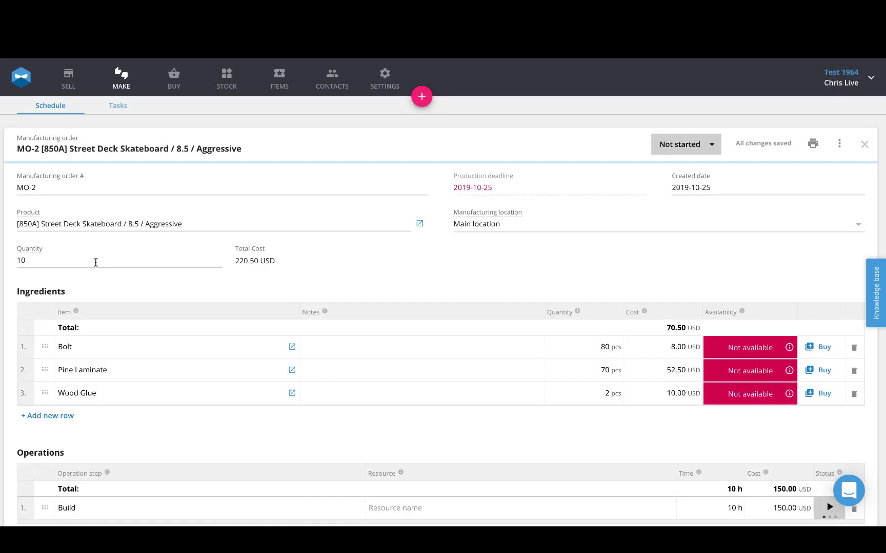
pyautogui.click(32, 261)
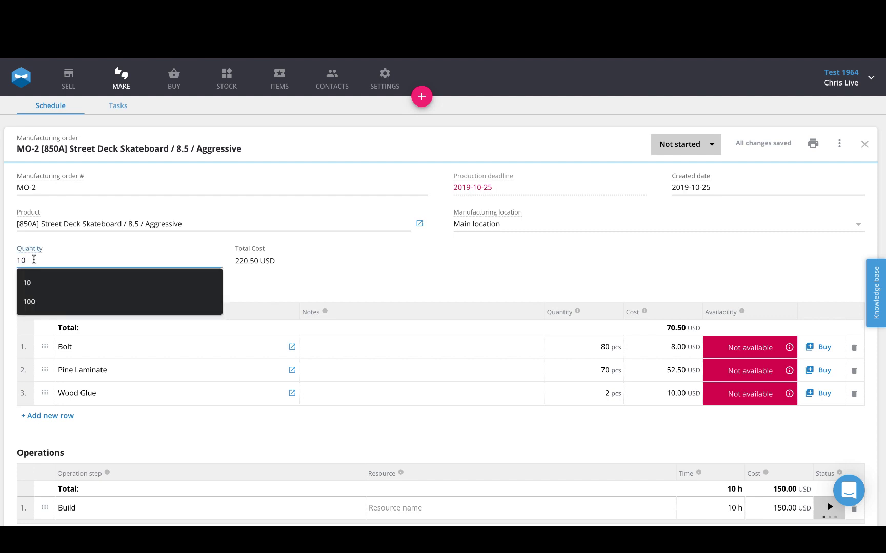
pyautogui.write('0')
pyautogui.click(405, 266)
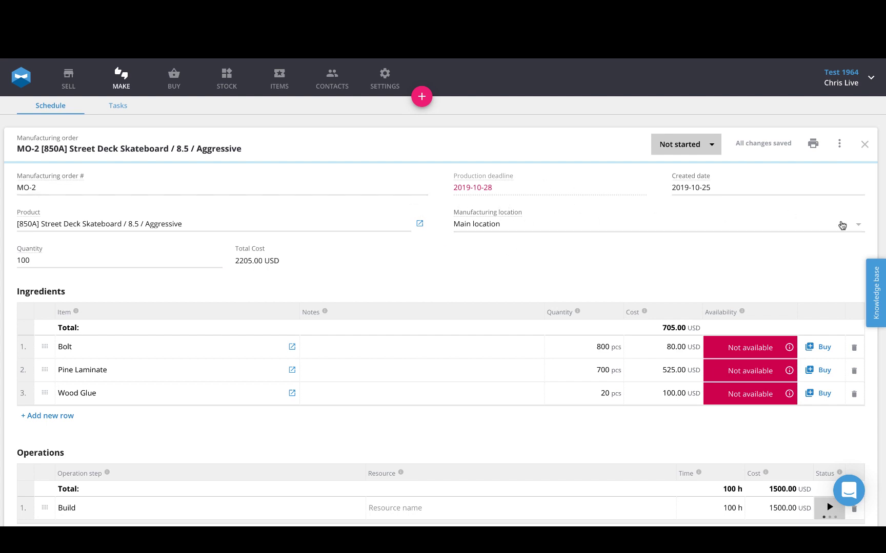
# - Set the order's manufacturing location to Skateboard Manufacturer and close the order
pyautogui.click(853, 225)
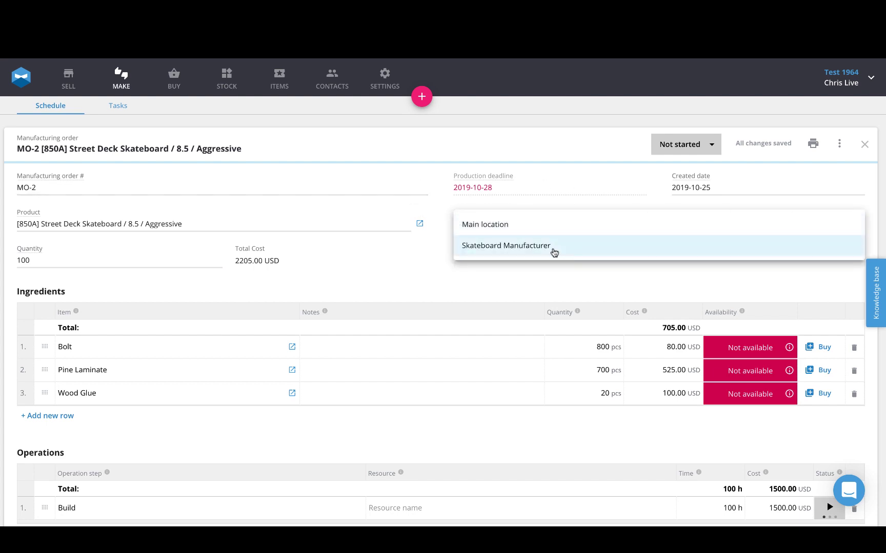
pyautogui.click(553, 251)
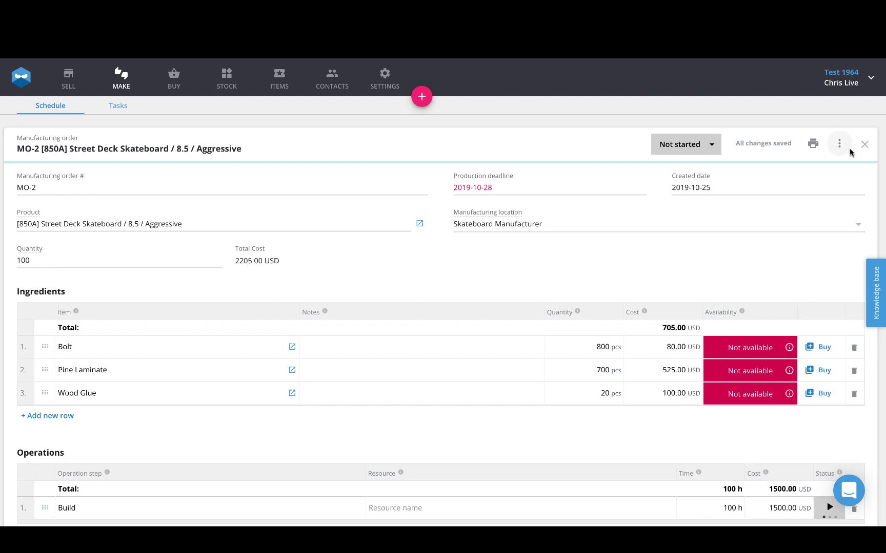
pyautogui.click(863, 145)
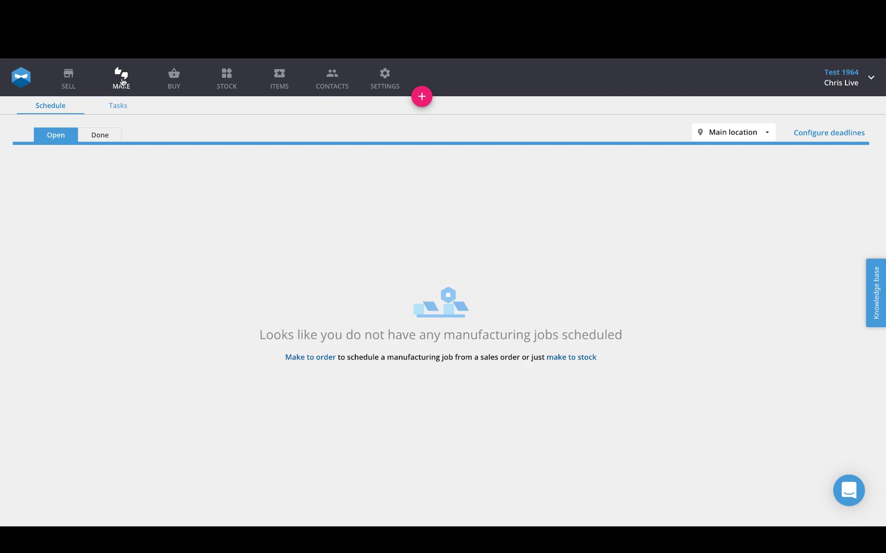
# - View the manufacturing schedule and the stock inventory for the Skateboard Manufacturer location
pyautogui.click(755, 138)
pyautogui.click(736, 162)
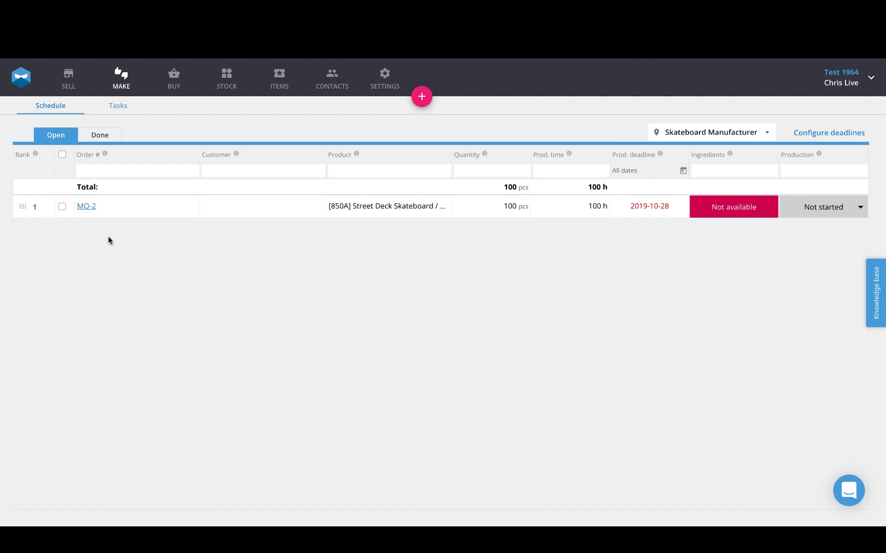
pyautogui.click(227, 81)
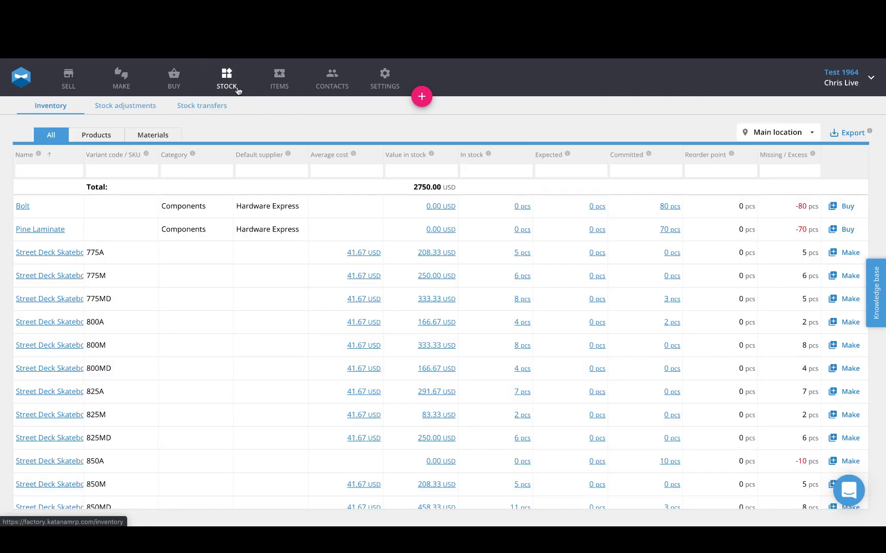
pyautogui.click(779, 133)
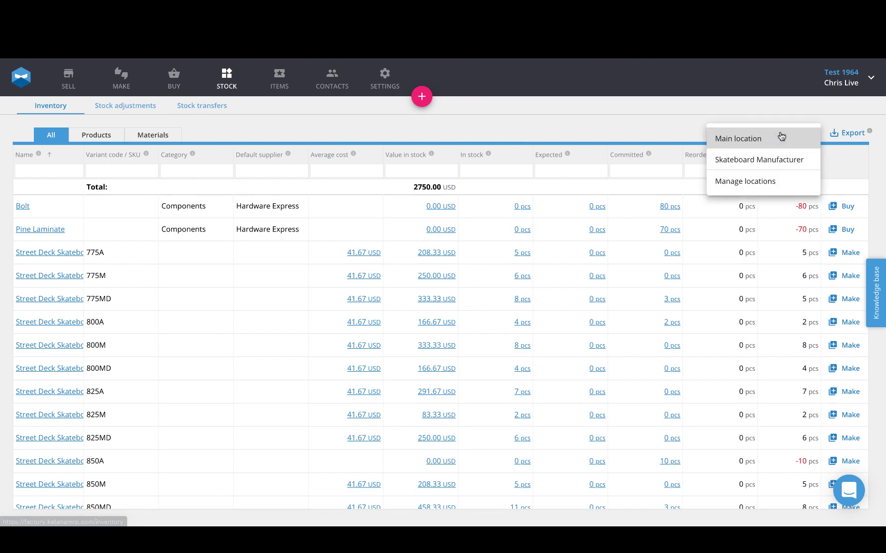
pyautogui.click(769, 163)
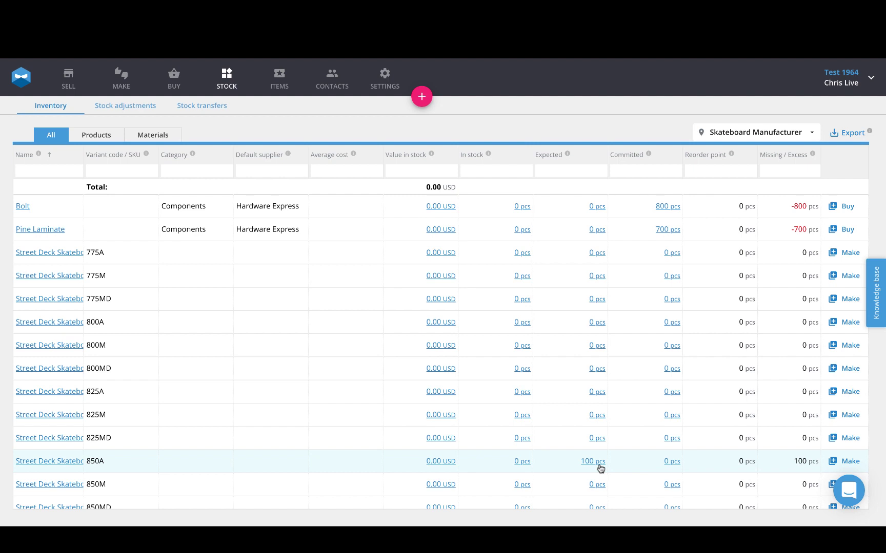
# - Create and open a purchase order for the missing Bolt material, including the other missing items from the same supplier
pyautogui.click(150, 135)
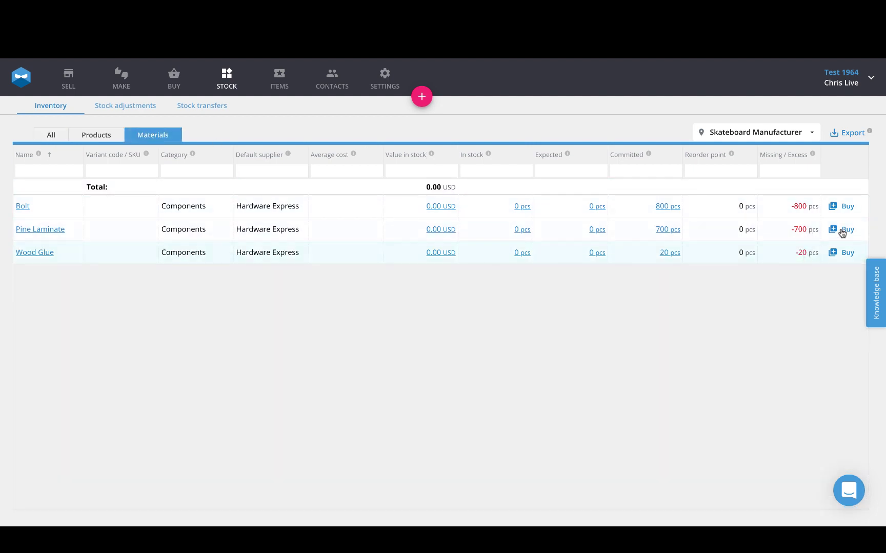
pyautogui.click(843, 209)
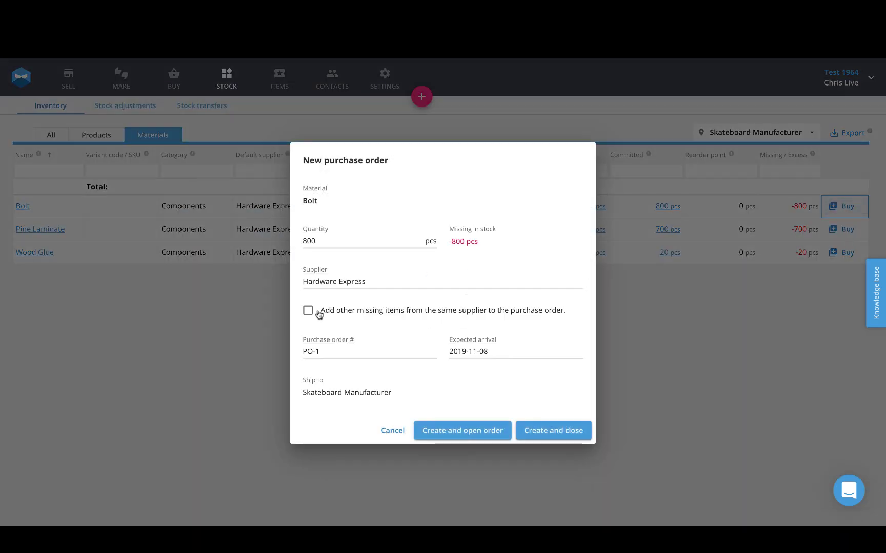
pyautogui.click(309, 312)
pyautogui.click(467, 433)
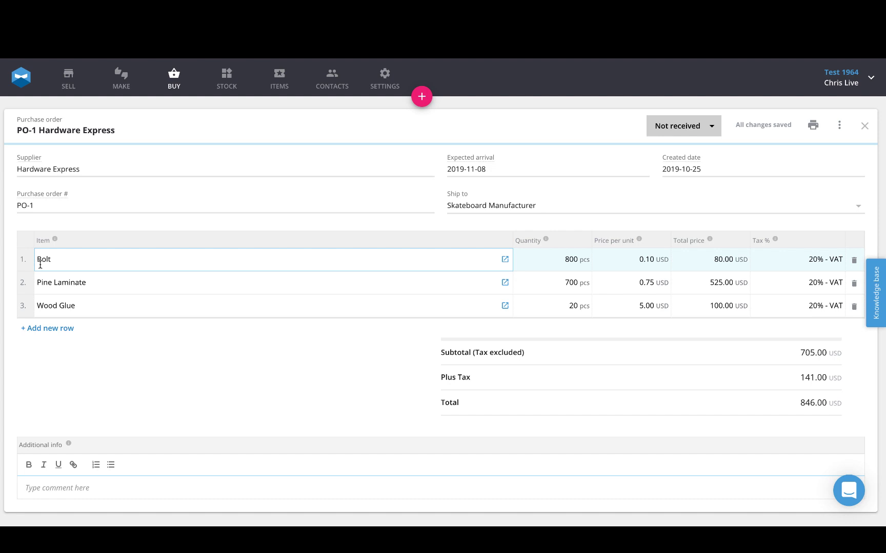
# - Mark the Hardware Express purchase order as received and close it
pyautogui.click(682, 123)
pyautogui.click(680, 147)
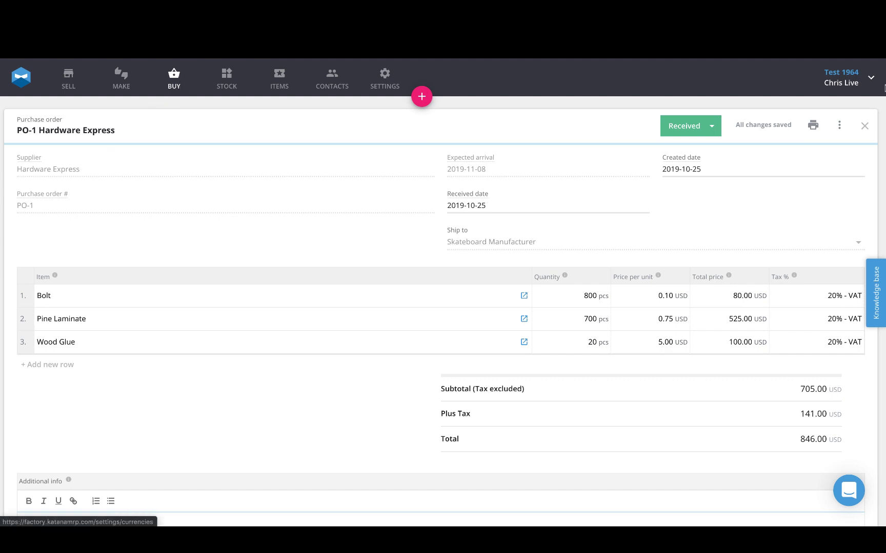
pyautogui.click(864, 126)
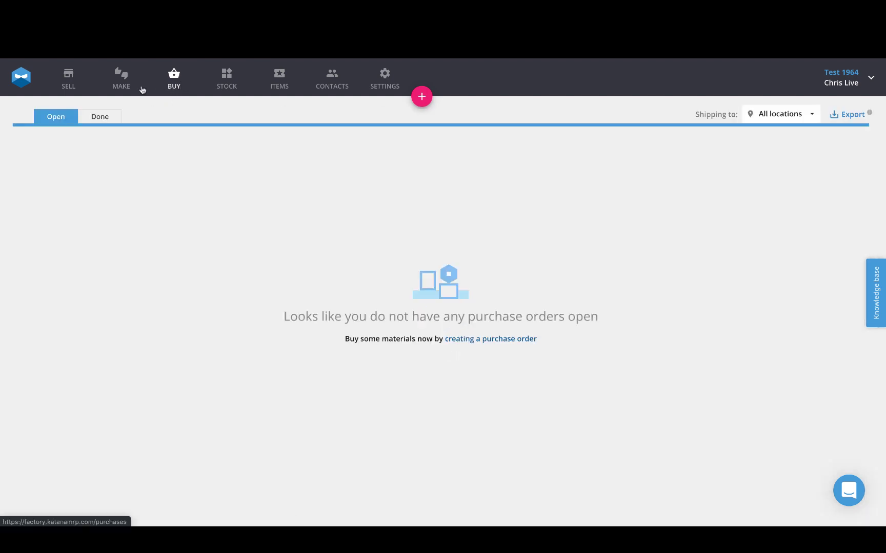
# - Set the 850A manufacturing order's production status to Work in progress and then to Done
pyautogui.click(120, 84)
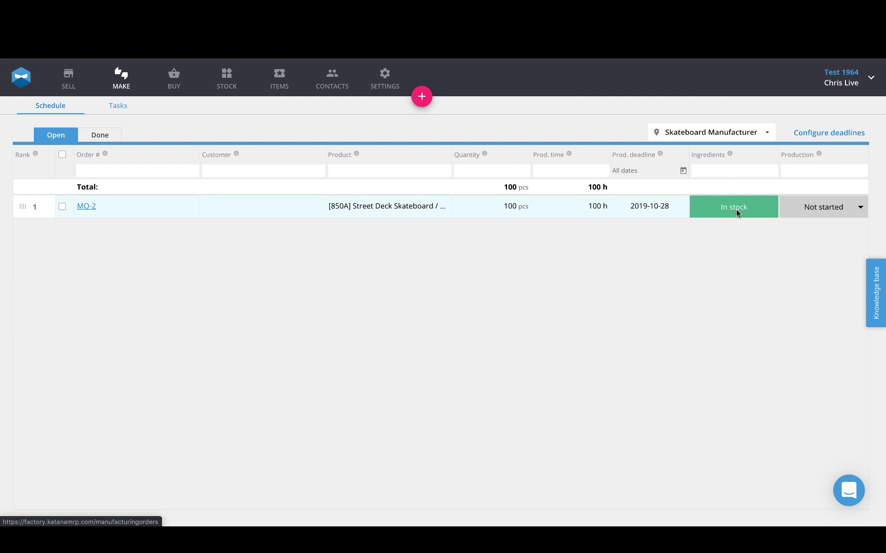
pyautogui.click(826, 207)
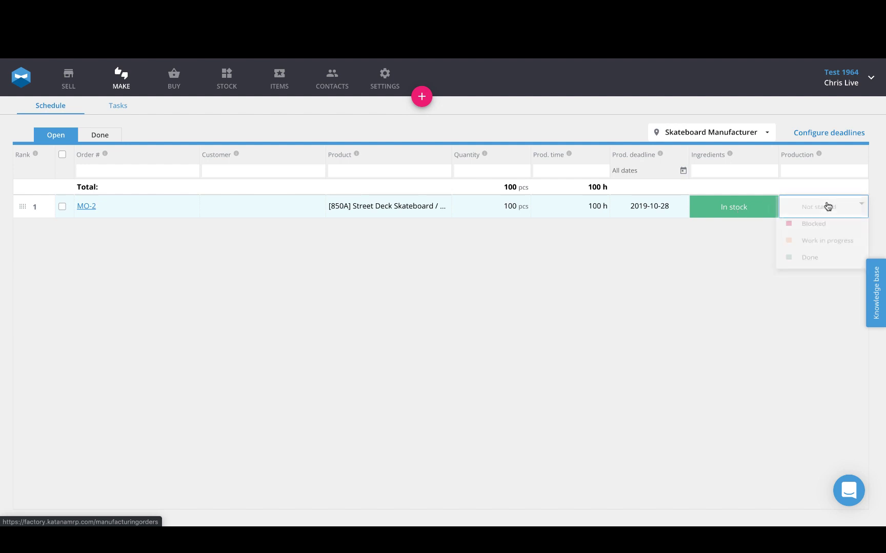
pyautogui.click(813, 249)
pyautogui.click(810, 206)
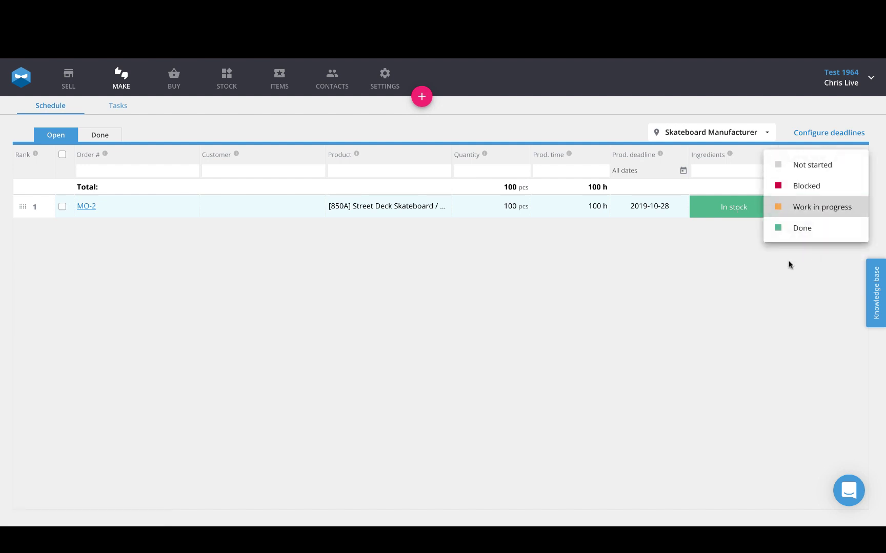
pyautogui.click(799, 230)
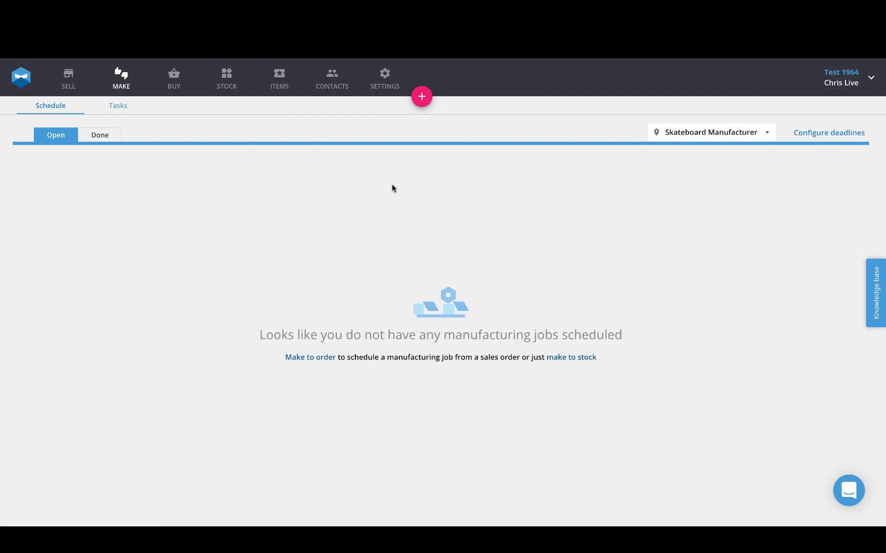
# - Check the Skateboard Manufacturer inventory and create a stock transfer from Skateboard Manufacturer to Main location
pyautogui.click(226, 87)
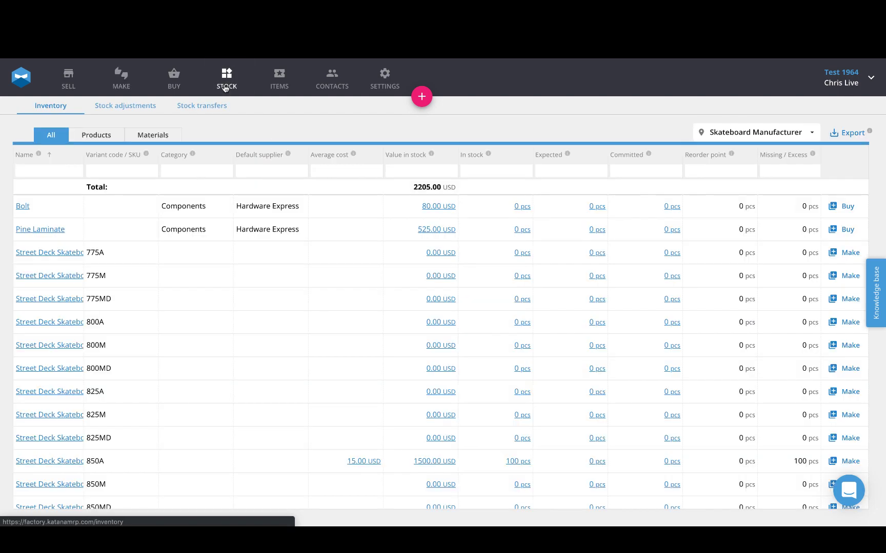
pyautogui.scroll(-1, 464, 430)
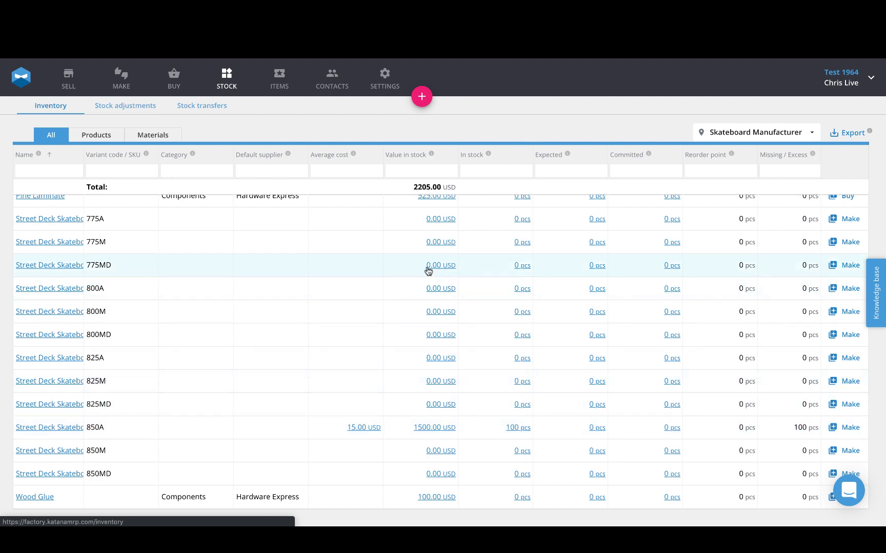
pyautogui.click(419, 102)
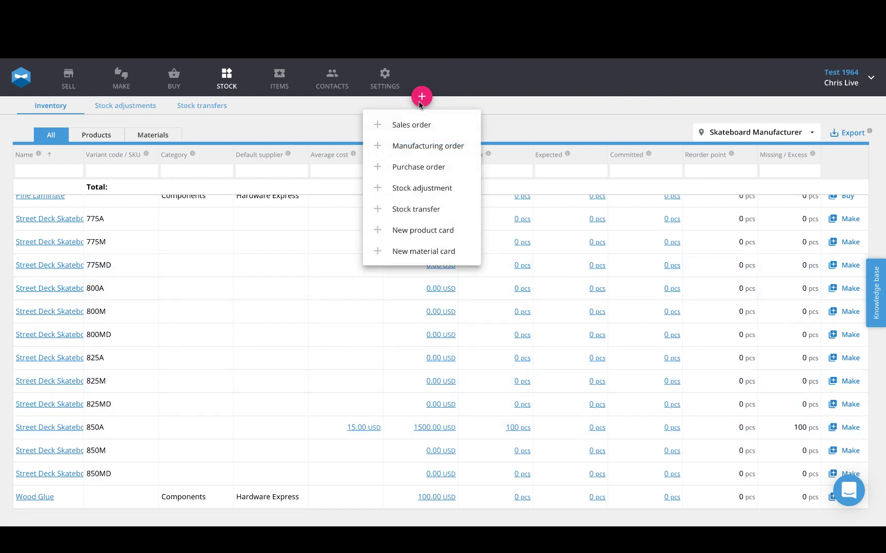
pyautogui.click(422, 210)
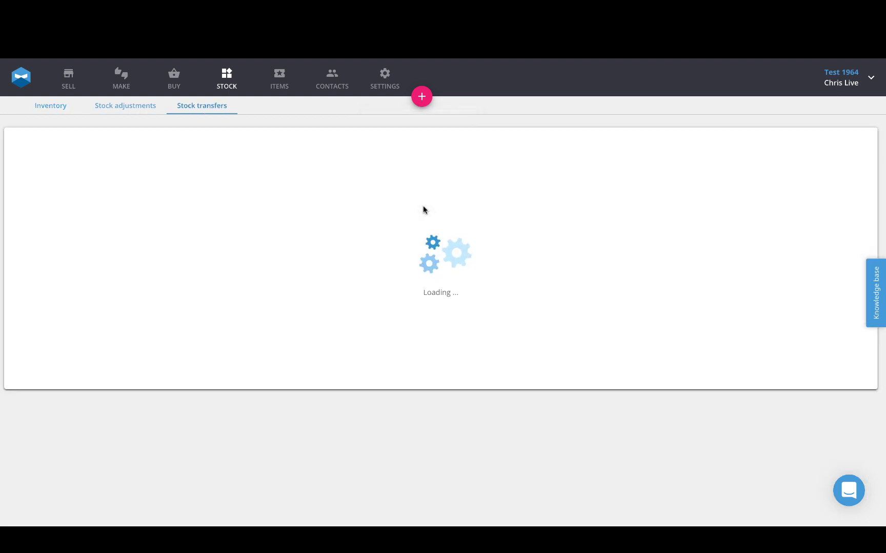
pyautogui.click(60, 227)
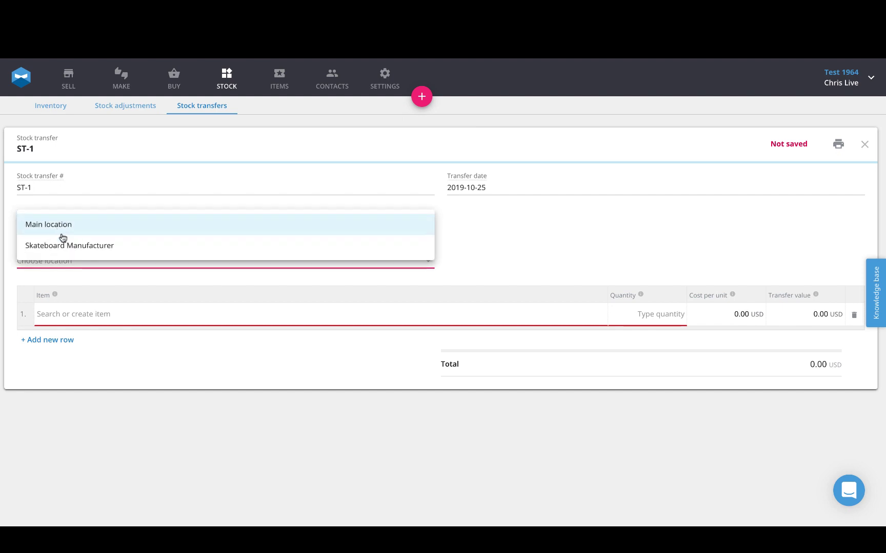
pyautogui.click(63, 243)
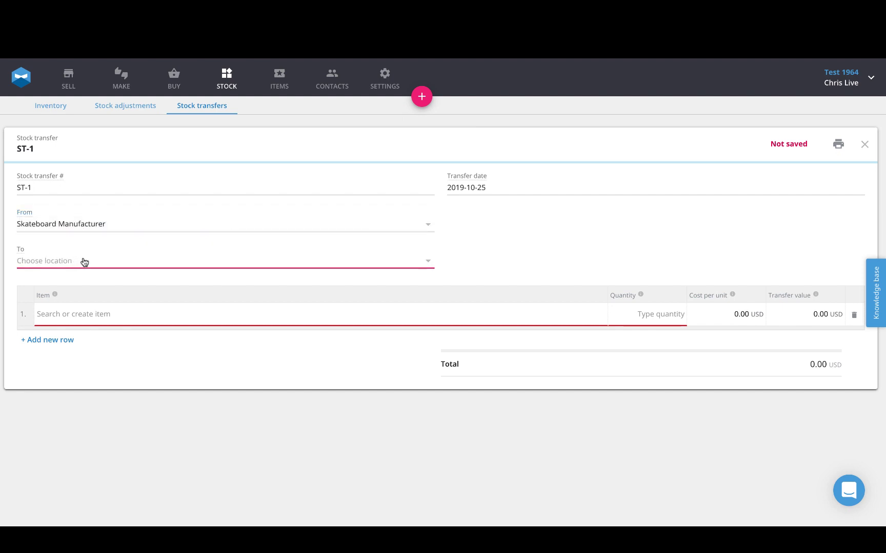
pyautogui.click(84, 262)
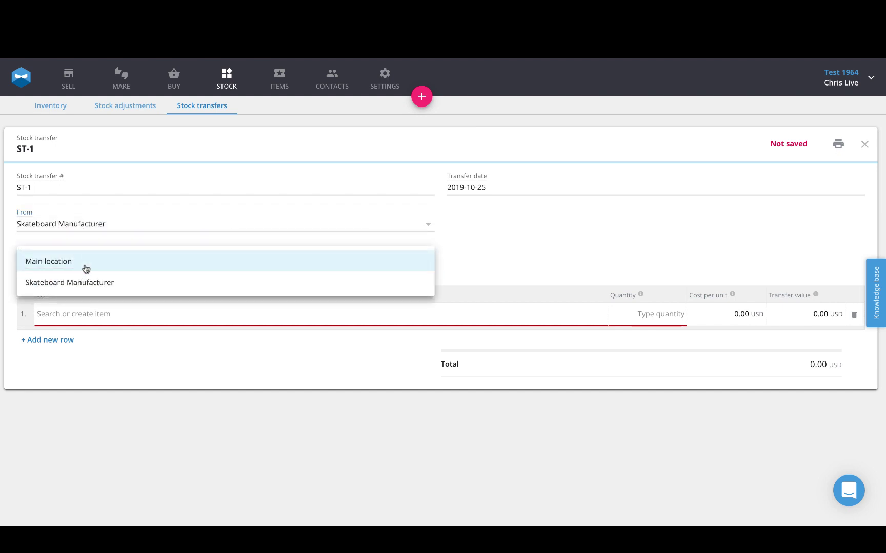
pyautogui.click(86, 269)
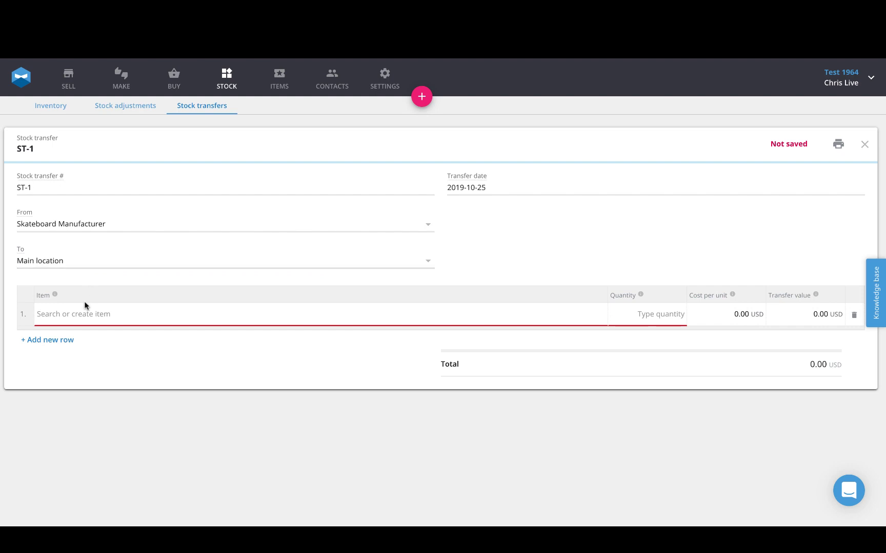
# - Add 100 pcs of [850A] Street Deck Skateboard / 8.5 / Aggressive to the stock transfer
pyautogui.click(67, 314)
pyautogui.write('850')
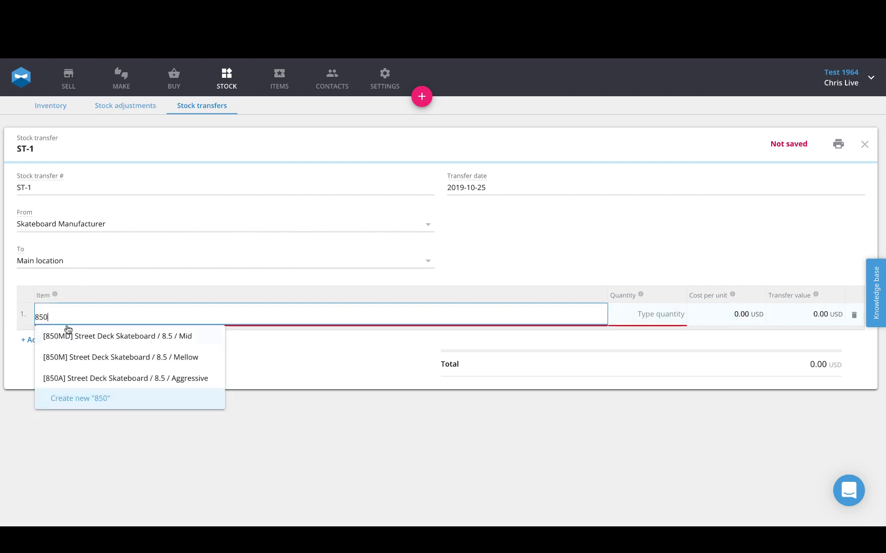
pyautogui.click(126, 378)
pyautogui.click(655, 312)
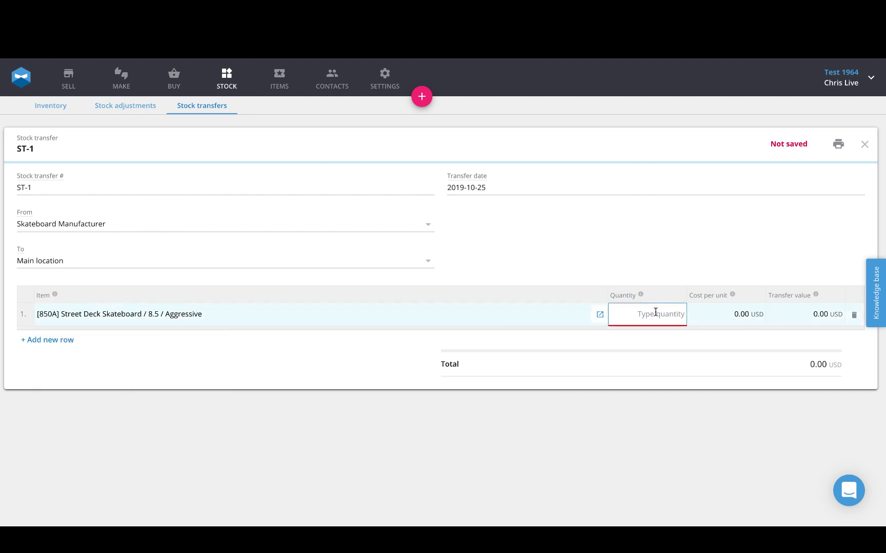
pyautogui.write('100')
pyautogui.click(712, 239)
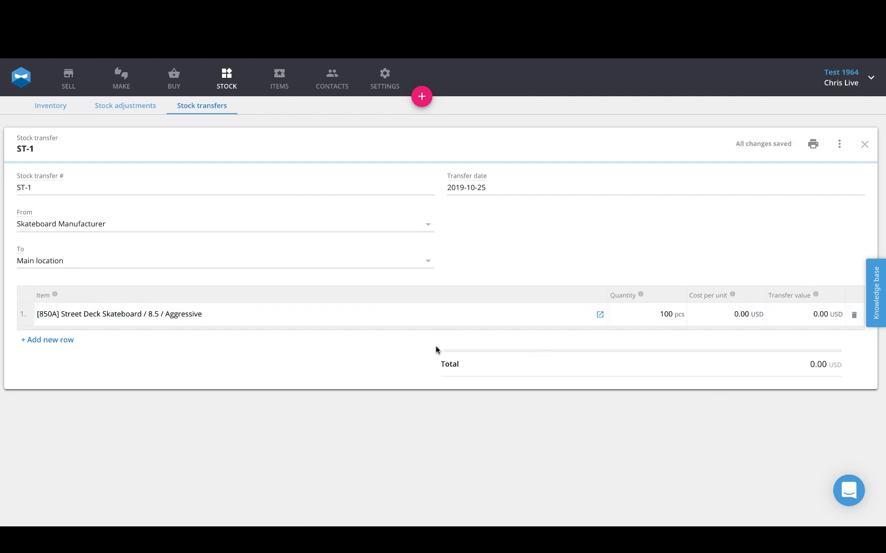
# - View the stock inventory for Main location and examine the 850A skateboard's stock levels
pyautogui.click(229, 82)
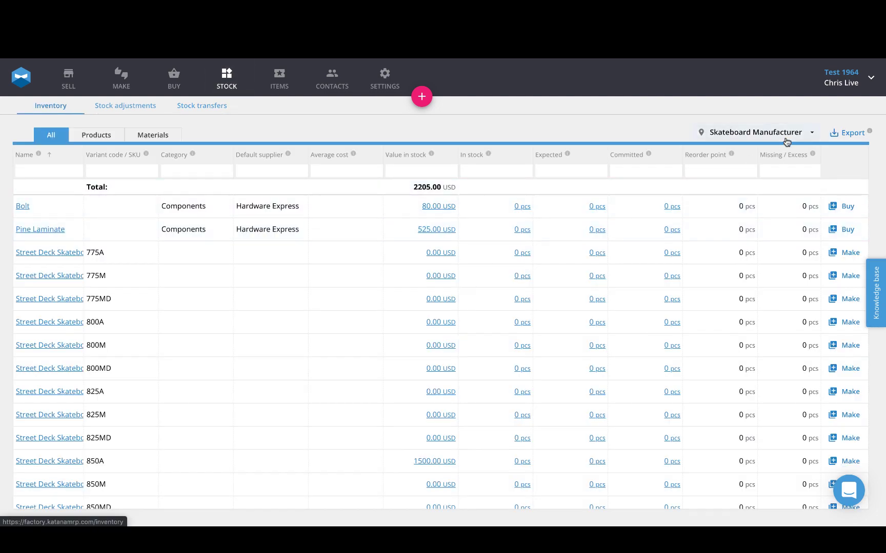
pyautogui.click(784, 137)
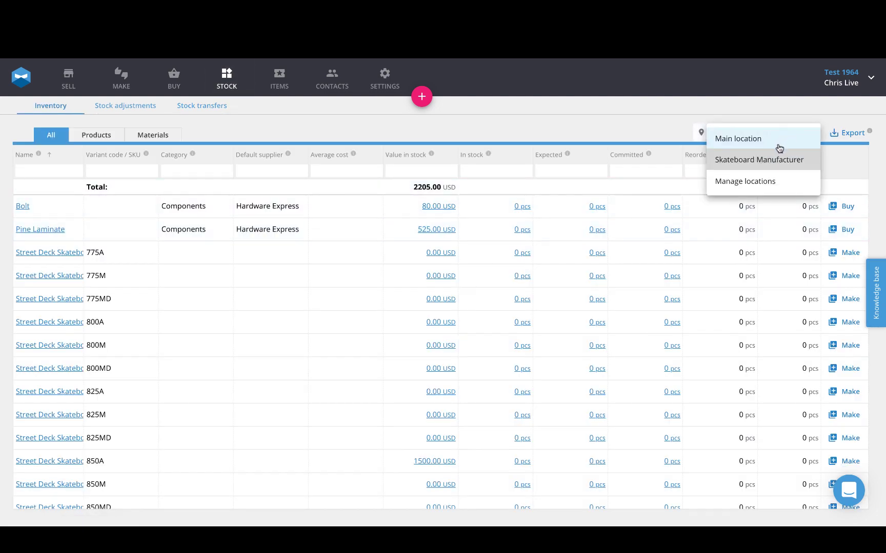
pyautogui.click(742, 139)
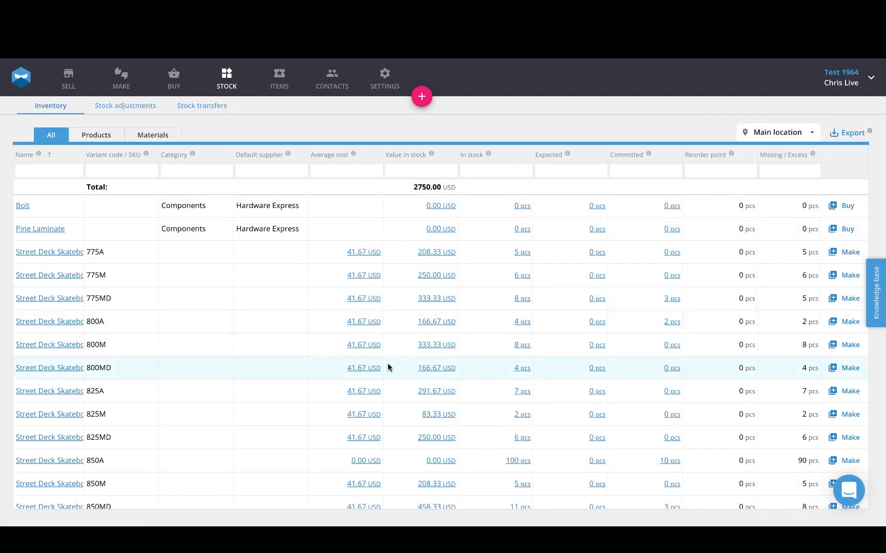
pyautogui.scroll(-2, 387, 364)
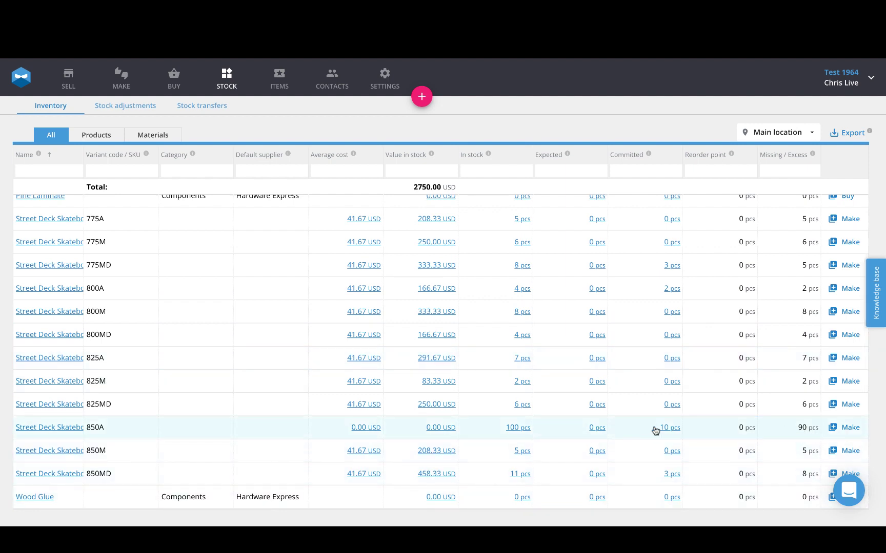
# - Mark the delivery of the Inner Rhythm Skateshop sales order as completed
pyautogui.click(70, 84)
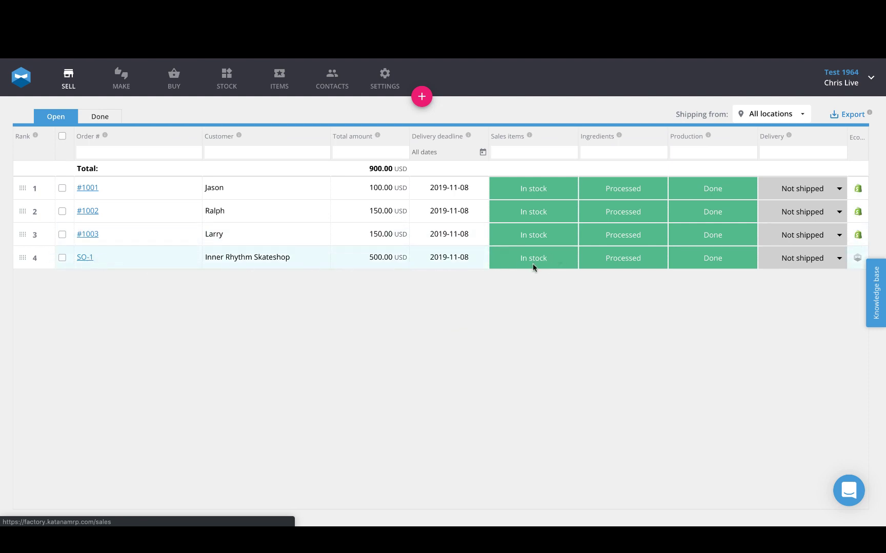
pyautogui.click(834, 259)
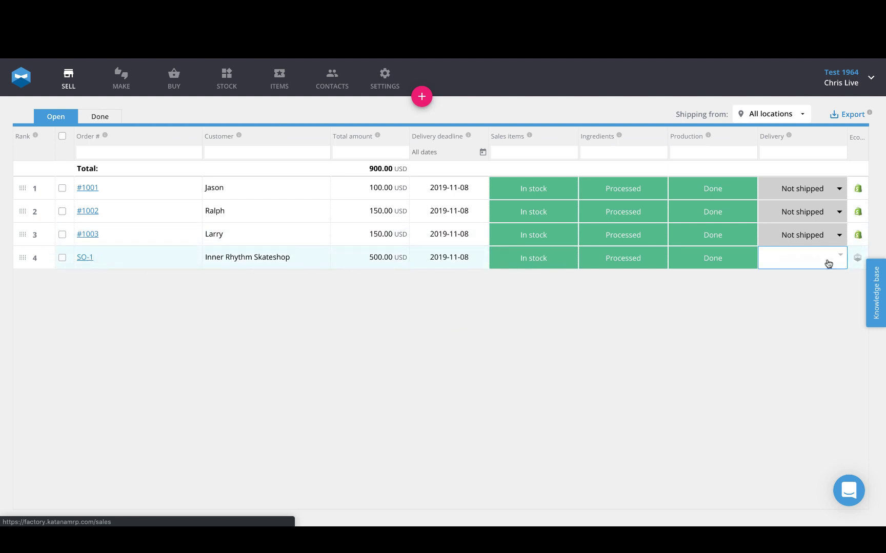
pyautogui.click(809, 301)
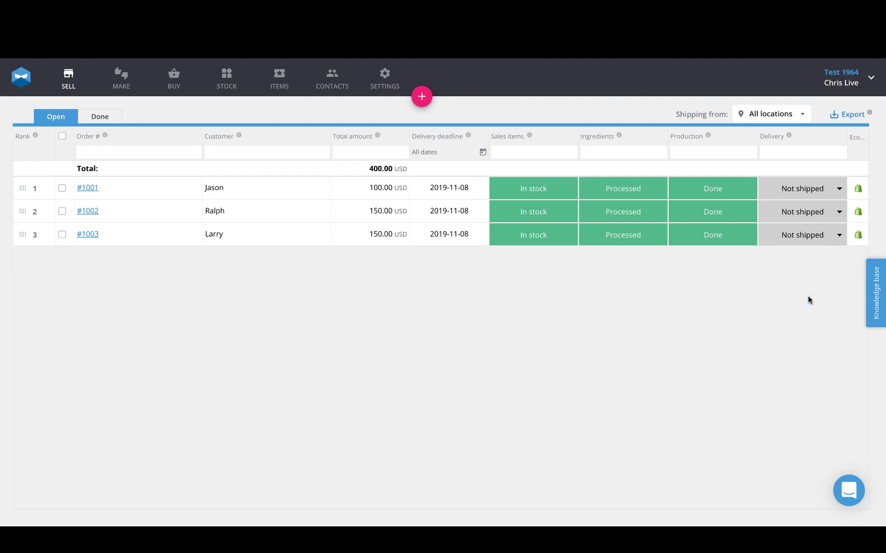